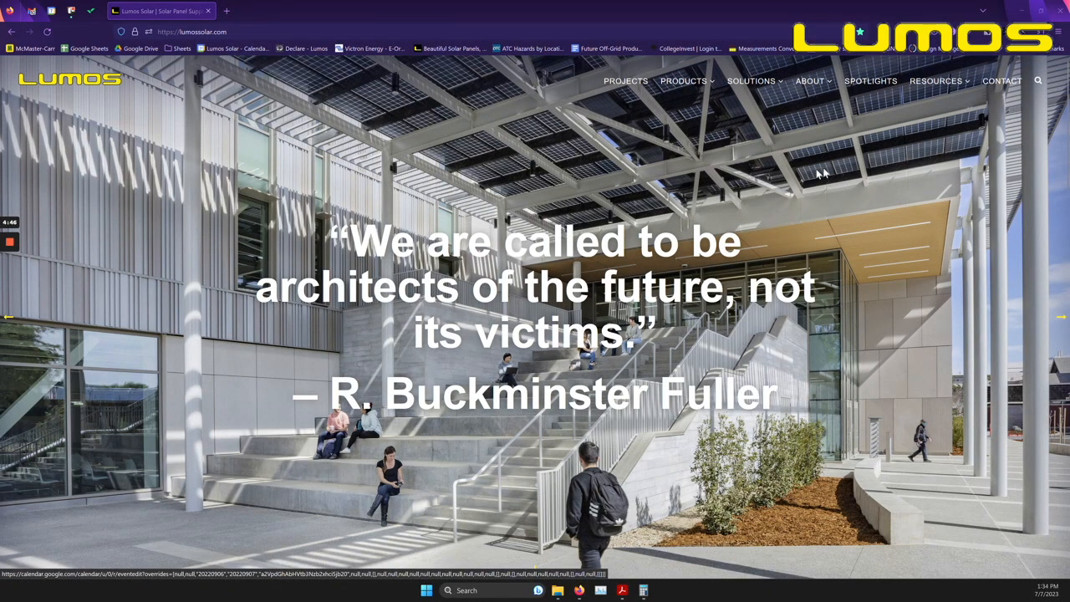
# Open the Lumos System Designer project list by way of the Lumos website's professional resources site
pyautogui.moveTo(946, 87)
pyautogui.click(942, 109)
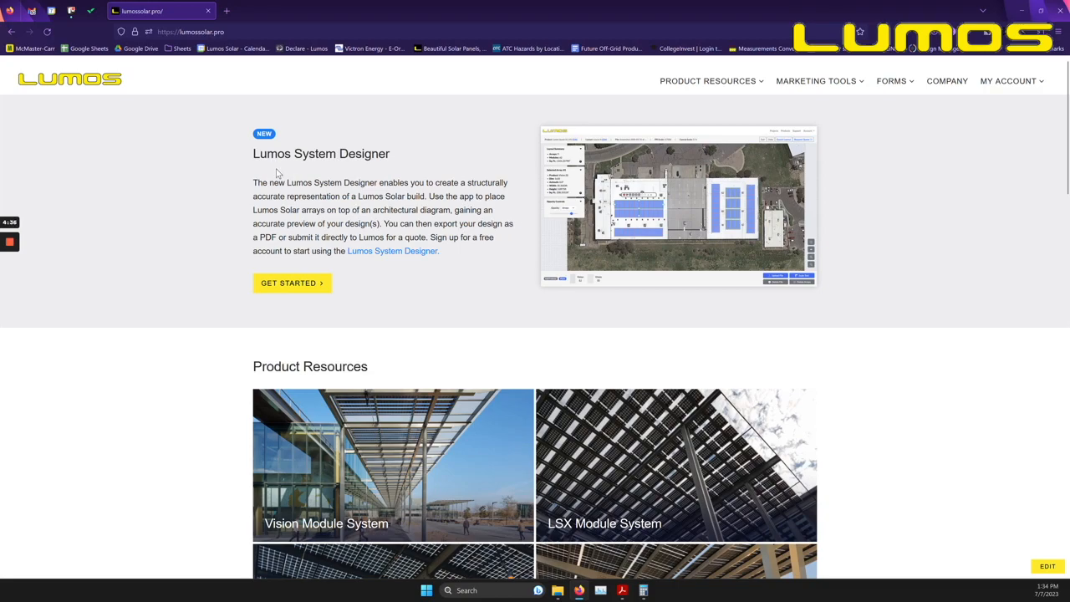
pyautogui.click(306, 286)
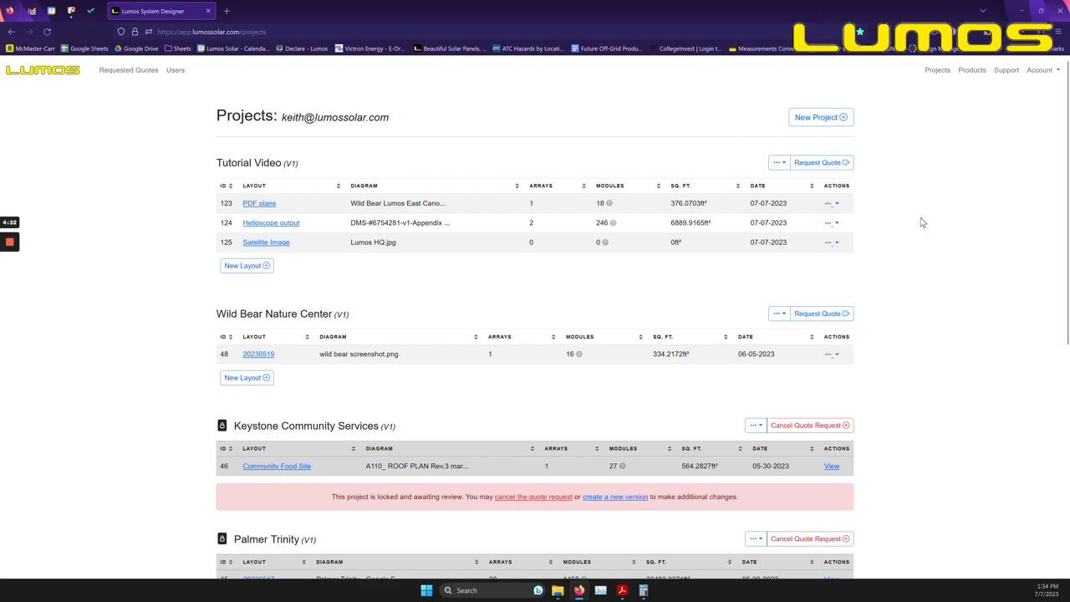
# Create a new project named Test
pyautogui.scroll(-2, 922, 223)
pyautogui.scroll(2, 922, 223)
pyautogui.click(821, 120)
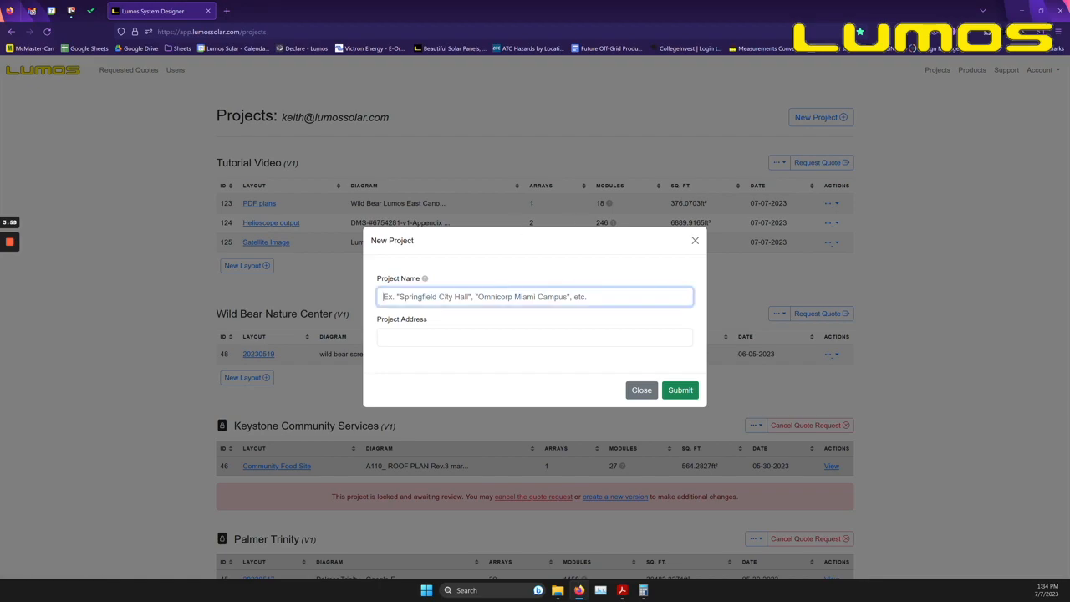
pyautogui.write('Test')
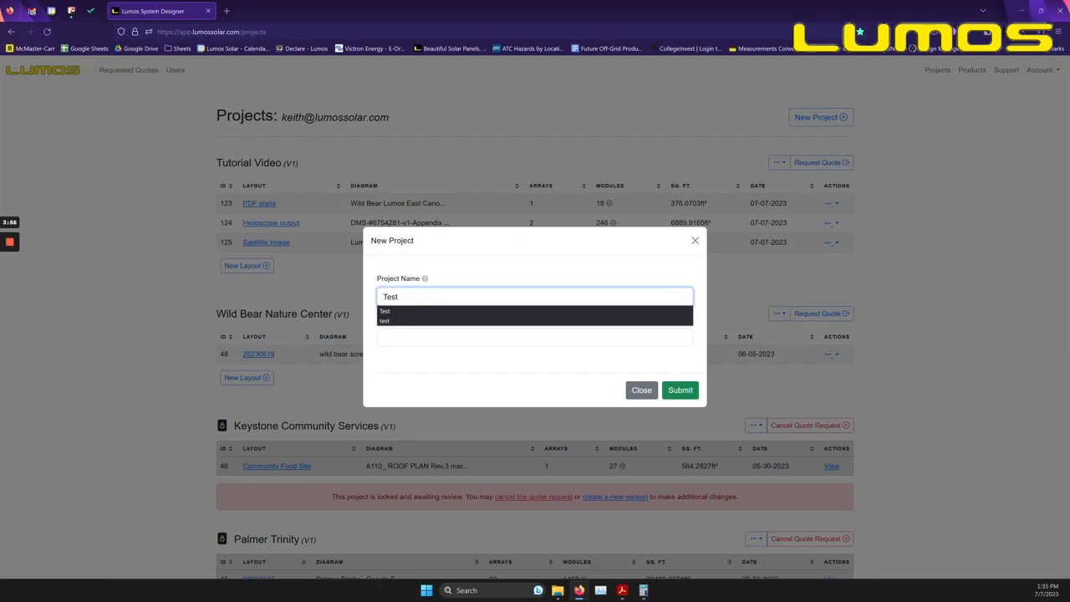
pyautogui.press('Return')
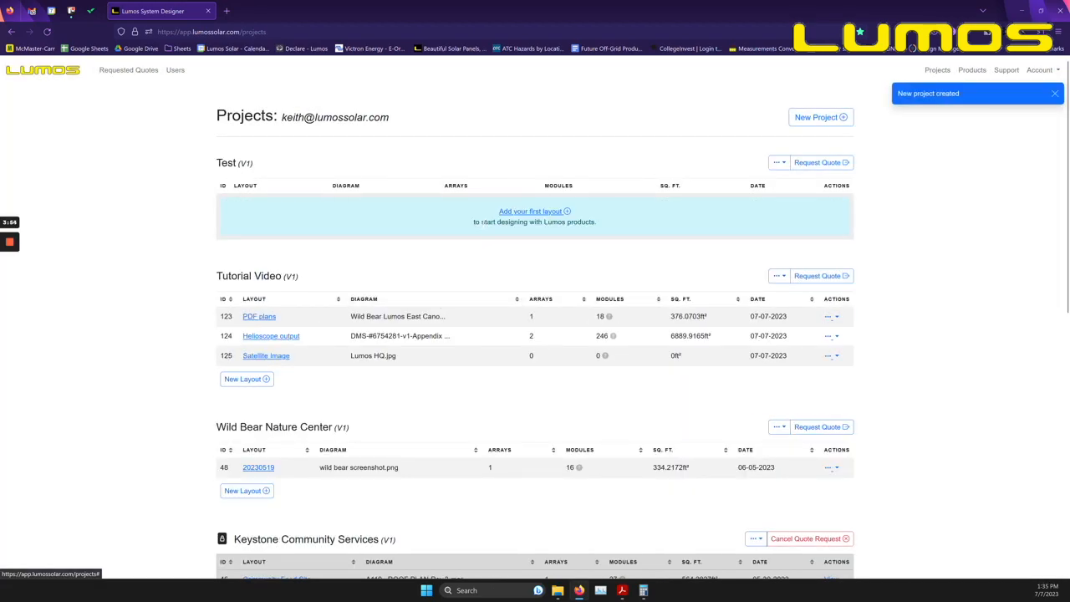
# Add a first layout named Layout 1 to the Test project
pyautogui.click(521, 213)
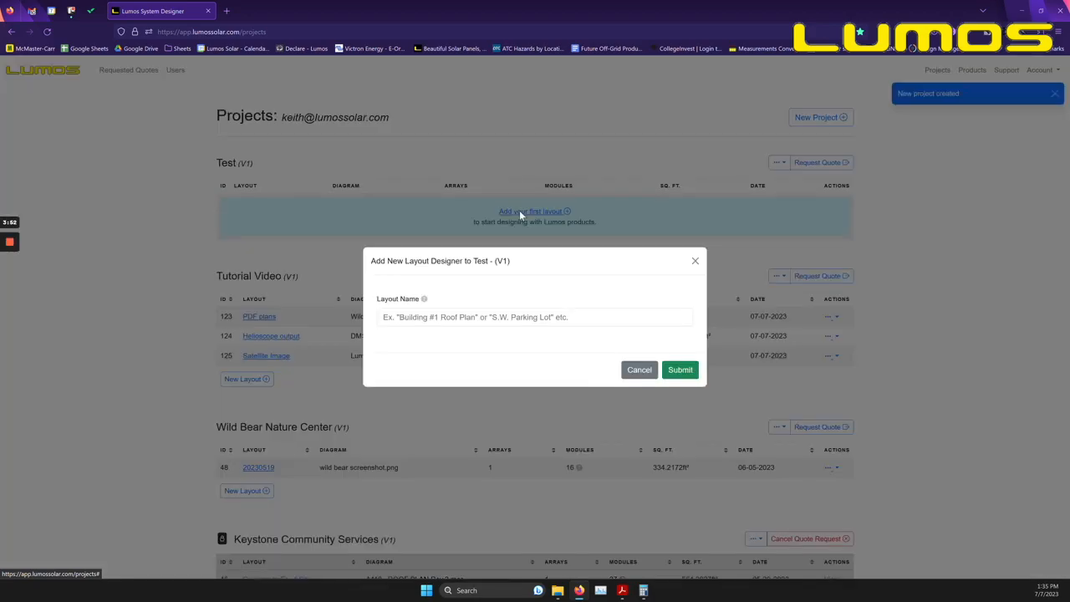
pyautogui.write('L')
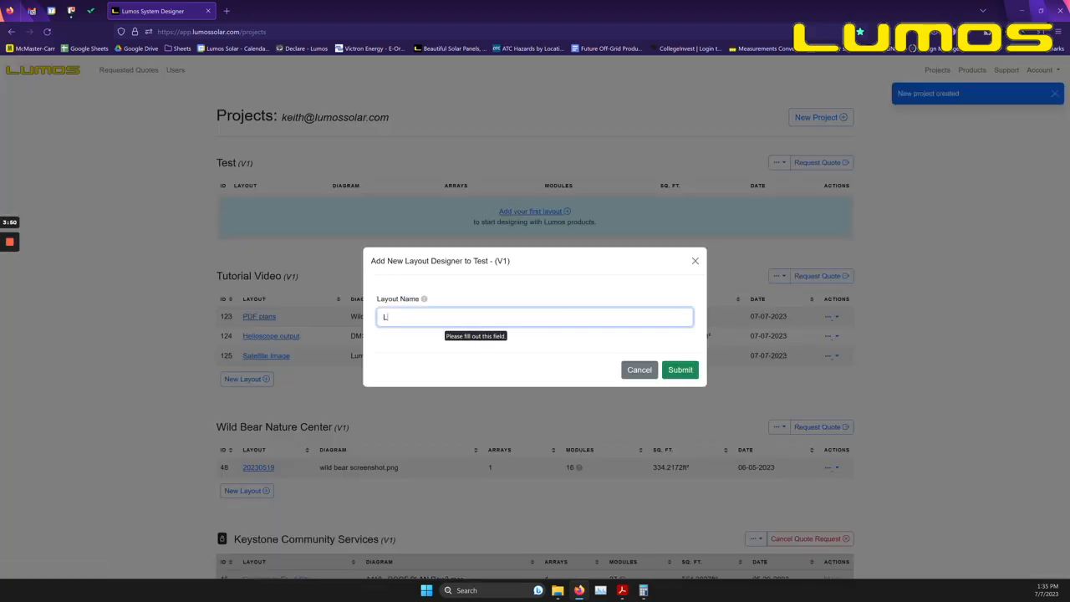
pyautogui.write('ayout ')
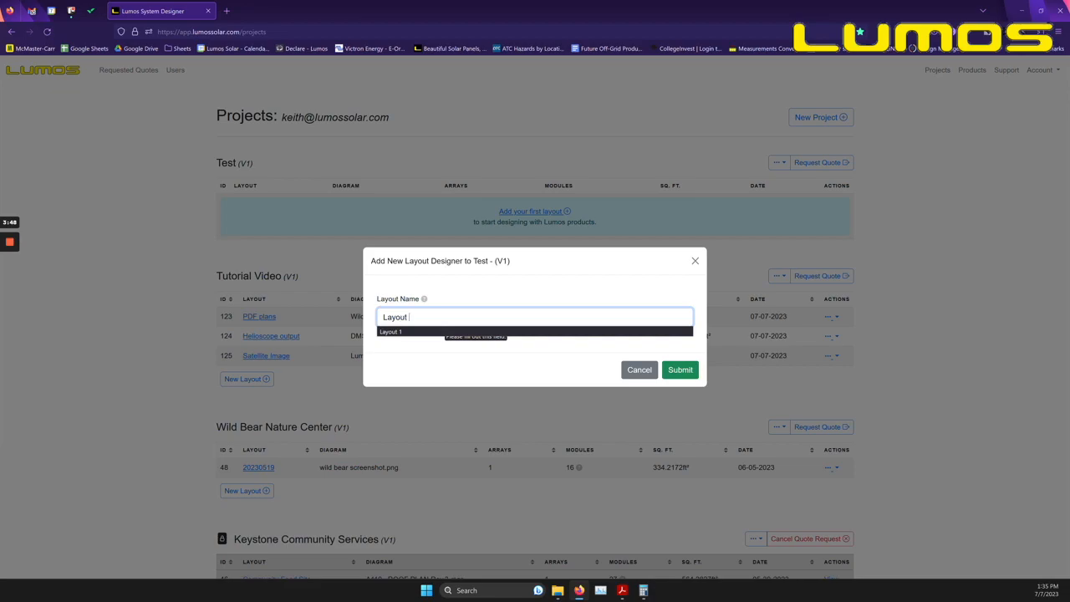
pyautogui.write('1')
pyautogui.press('Return')
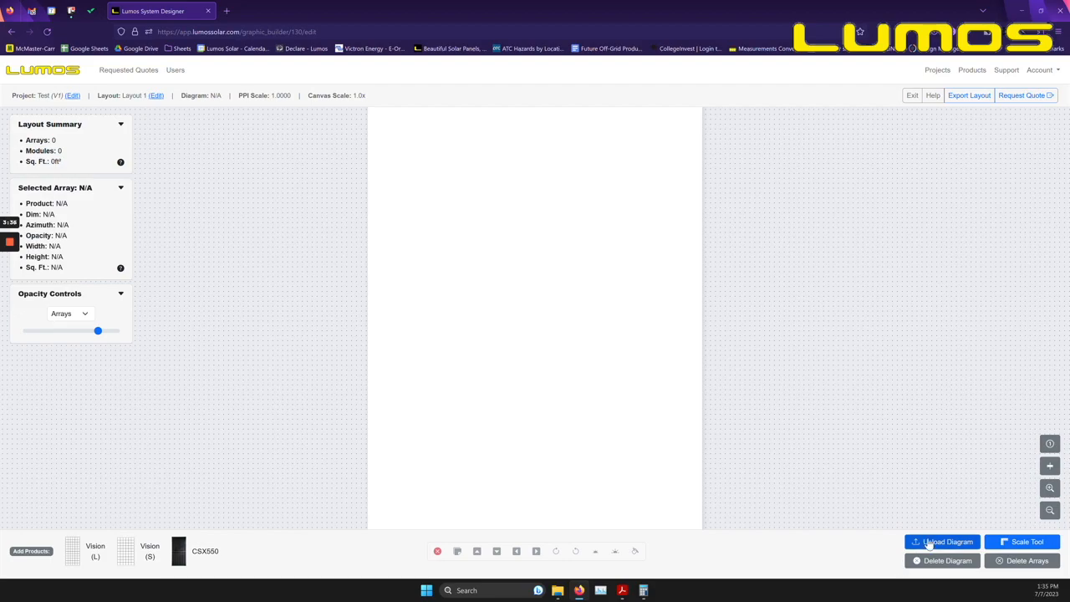
# Upload the Wild Bear Lumos East Canopy PDF as the layout's diagram
pyautogui.click(930, 543)
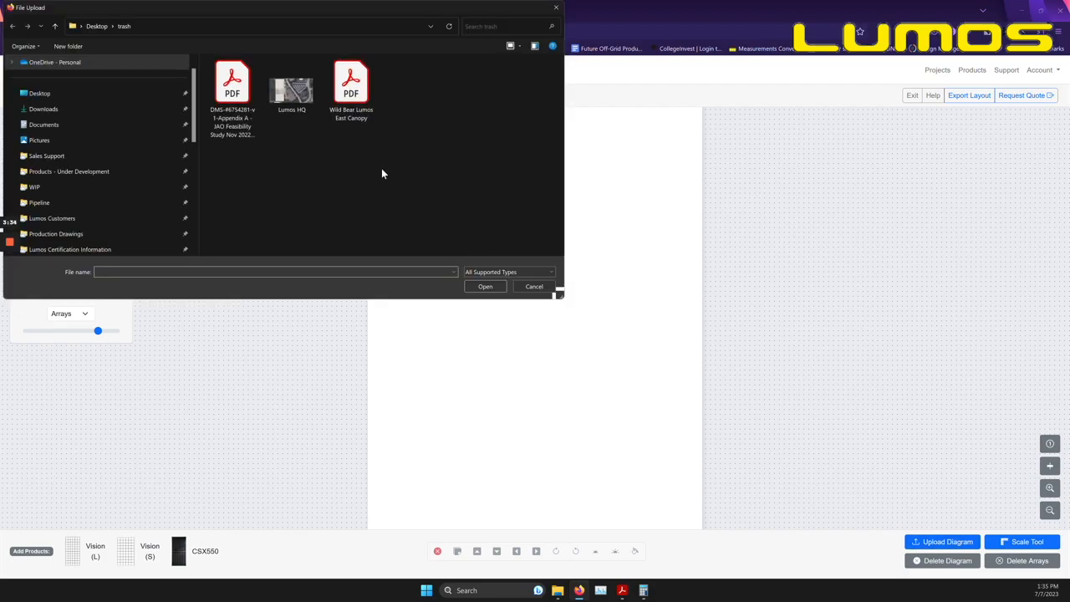
pyautogui.click(355, 88)
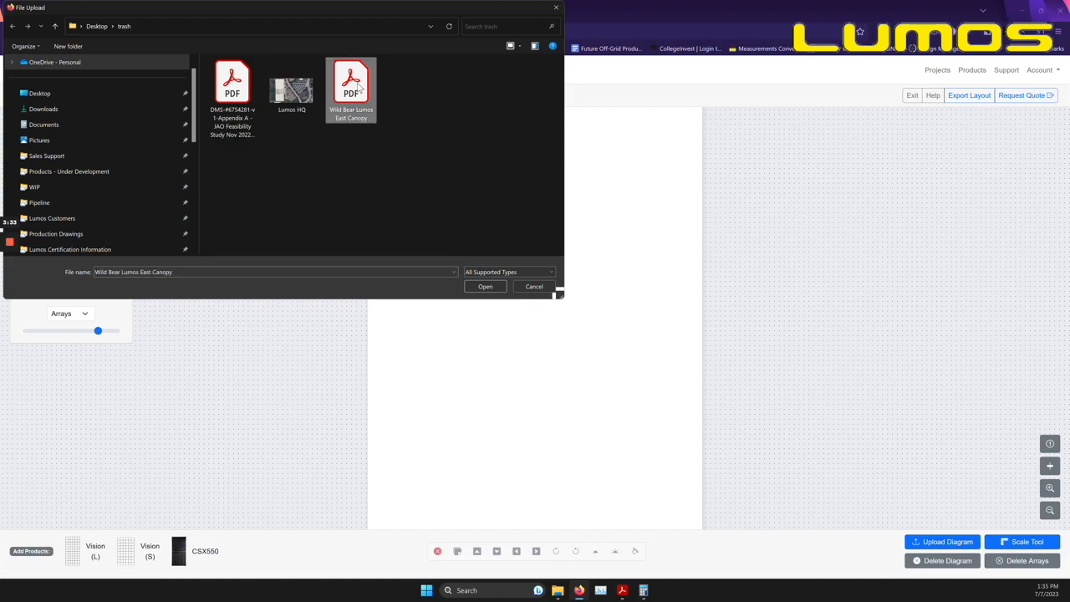
pyautogui.click(485, 287)
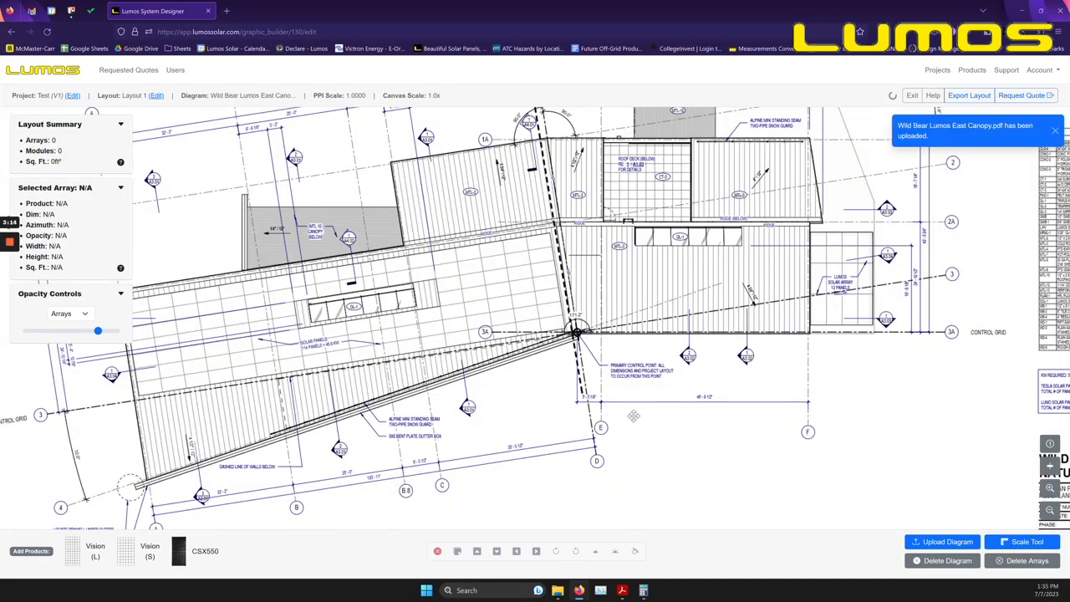
# Scale the diagram along the 46'-9 1/2" dimension line between grids E and F, setting its length to 561.5 in
pyautogui.scroll(2, 721, 413)
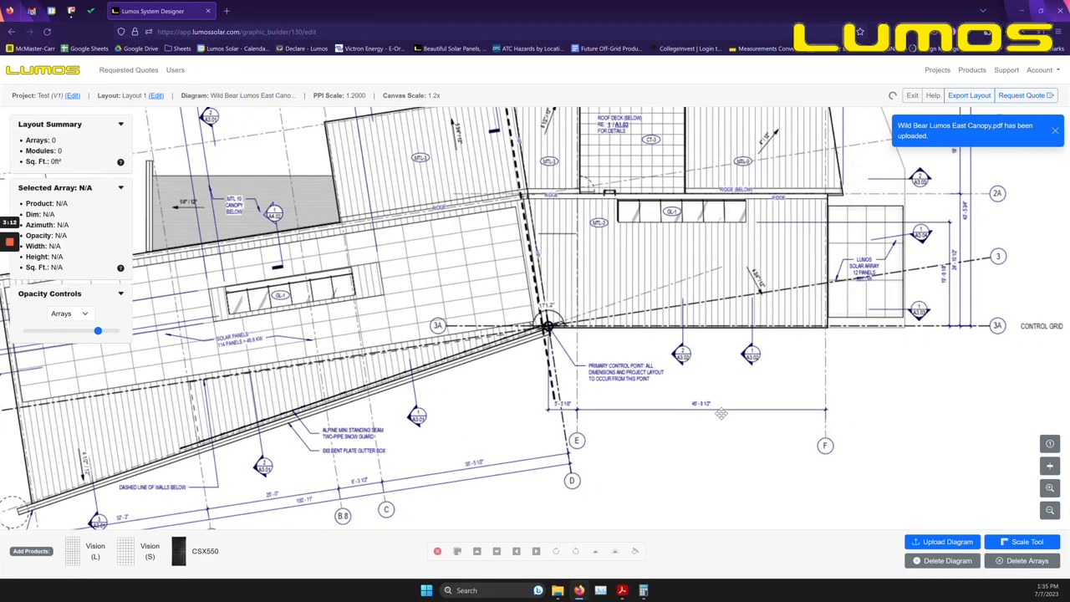
pyautogui.scroll(3, 720, 413)
pyautogui.moveTo(694, 432); pyautogui.dragTo(645, 416)
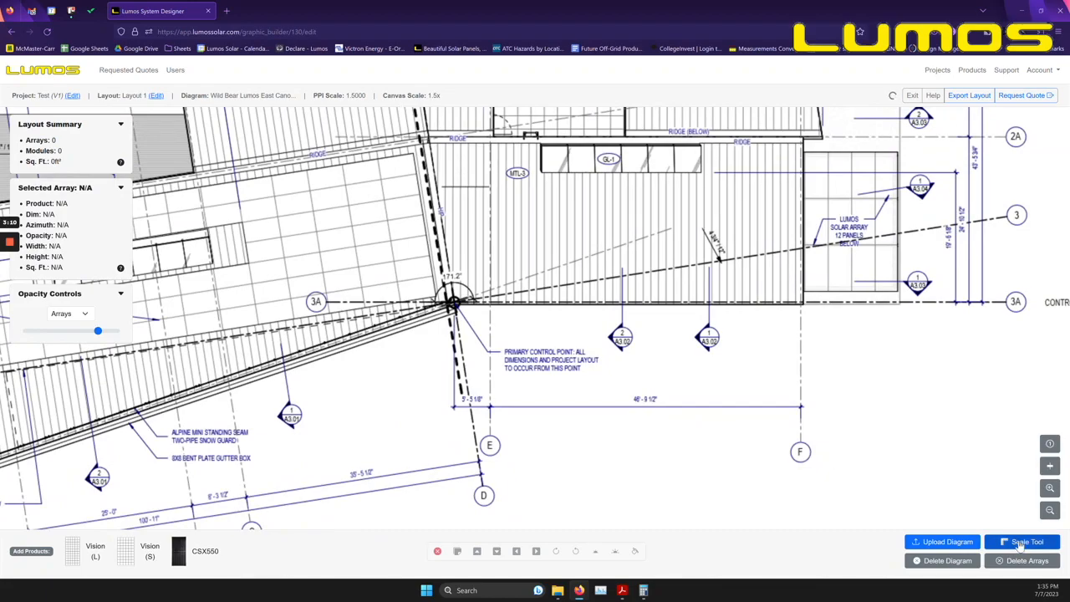
pyautogui.click(1020, 543)
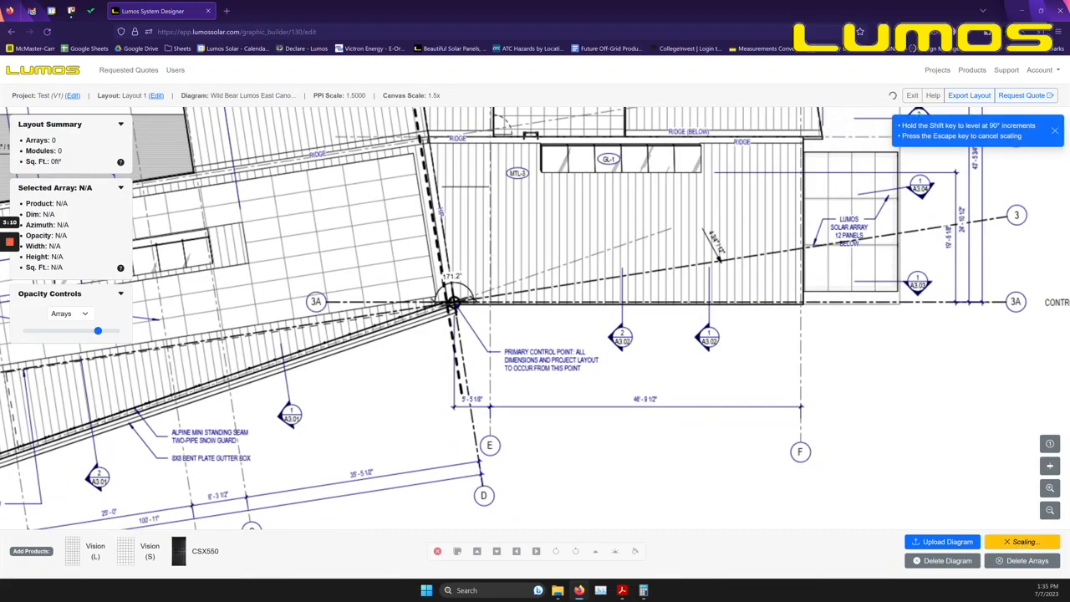
pyautogui.click(490, 408)
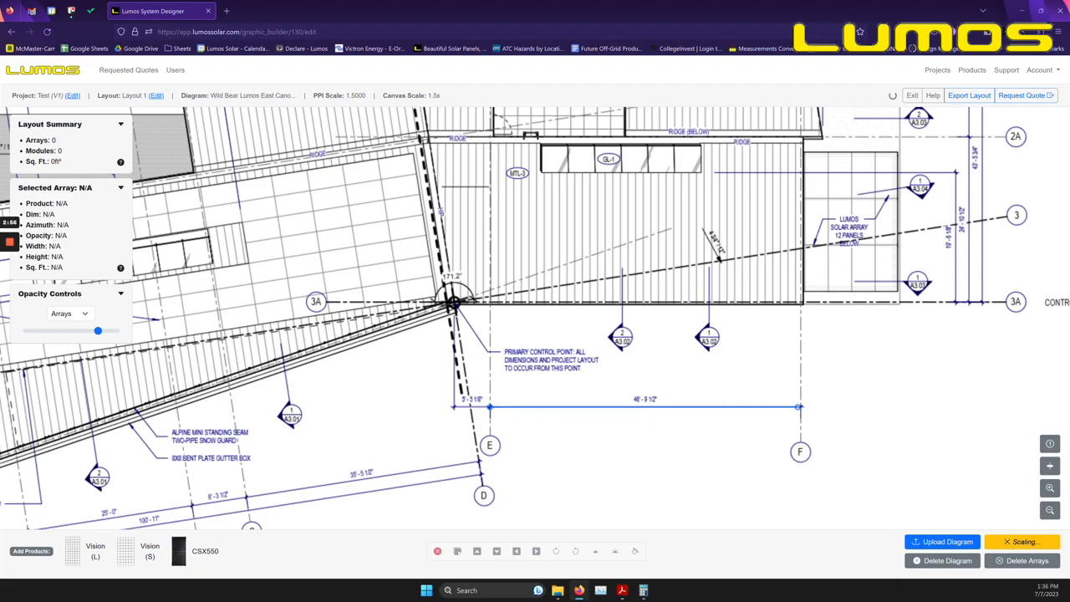
pyautogui.click(801, 408)
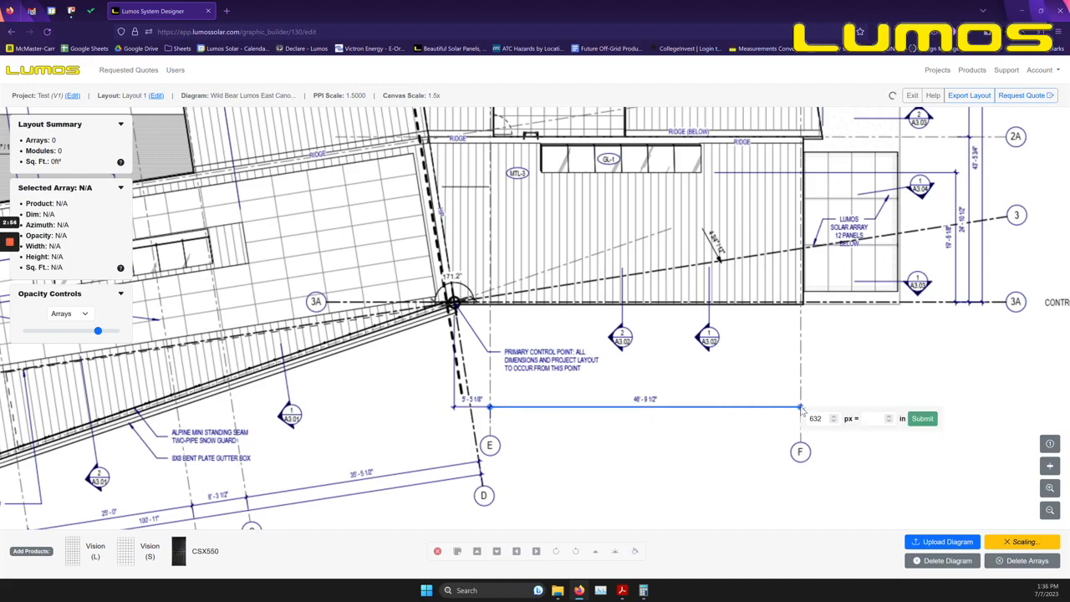
pyautogui.click(874, 418)
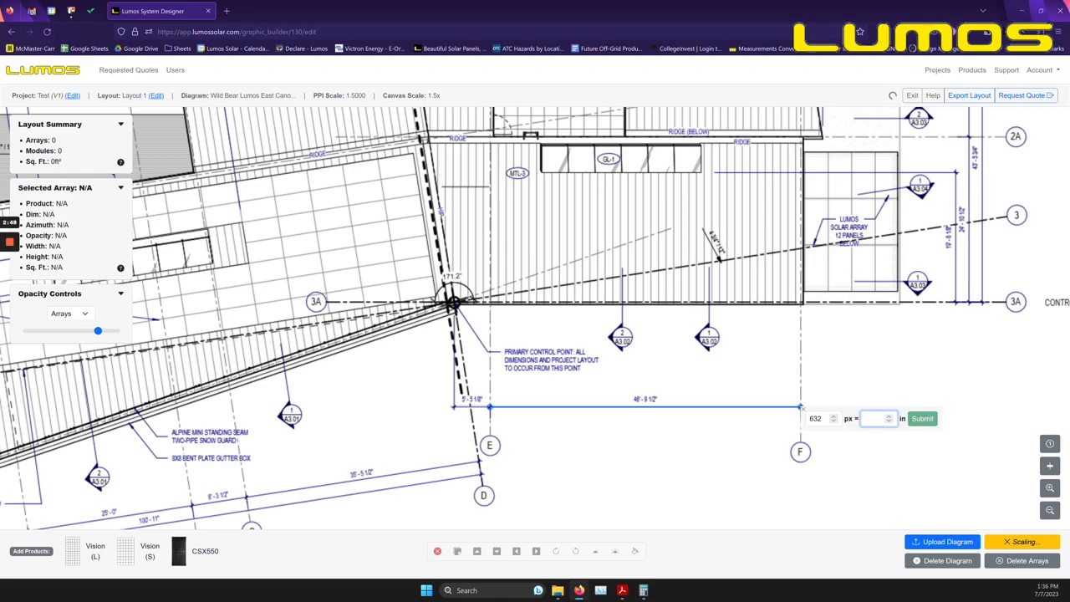
pyautogui.write('561.5')
pyautogui.press('Return')
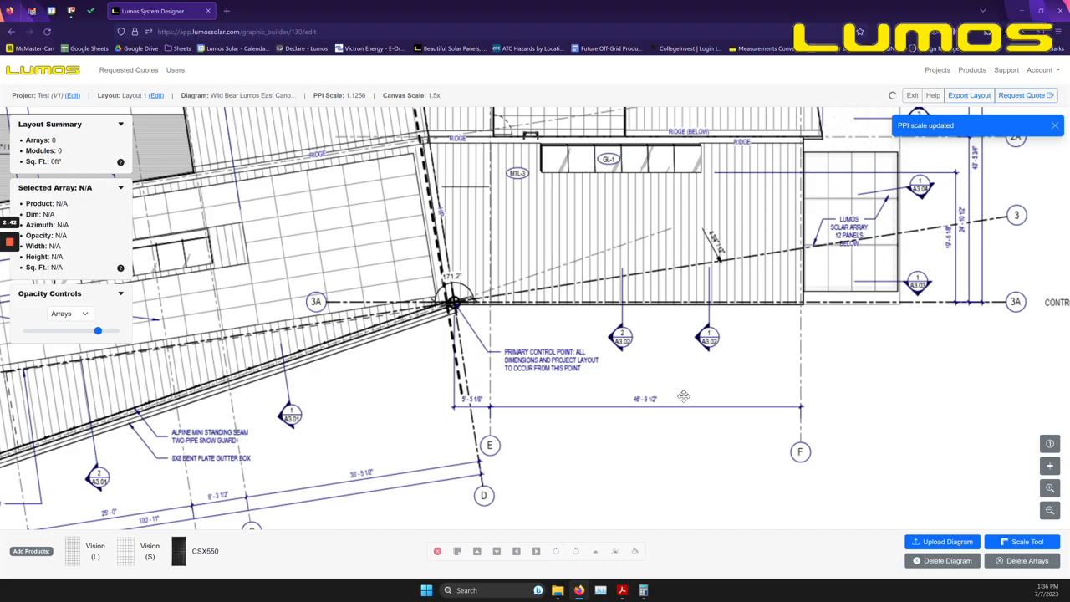
# Place a Vision (S) module on the roof deck area and rotate it to an azimuth of 270°
pyautogui.scroll(-3, 683, 397)
pyautogui.scroll(-5, 683, 398)
pyautogui.scroll(2, 673, 410)
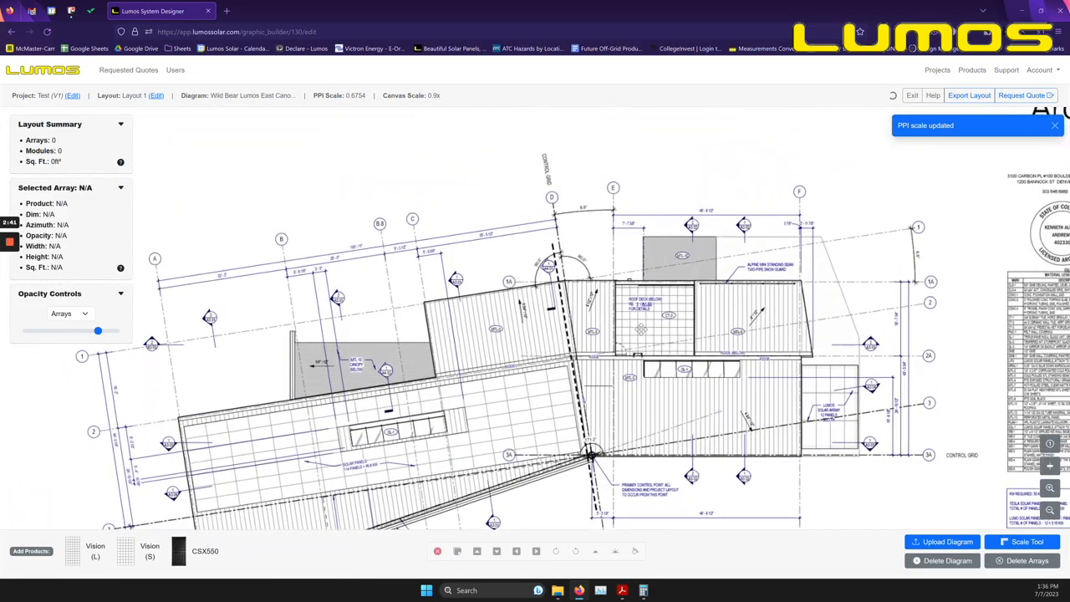
pyautogui.scroll(3, 640, 328)
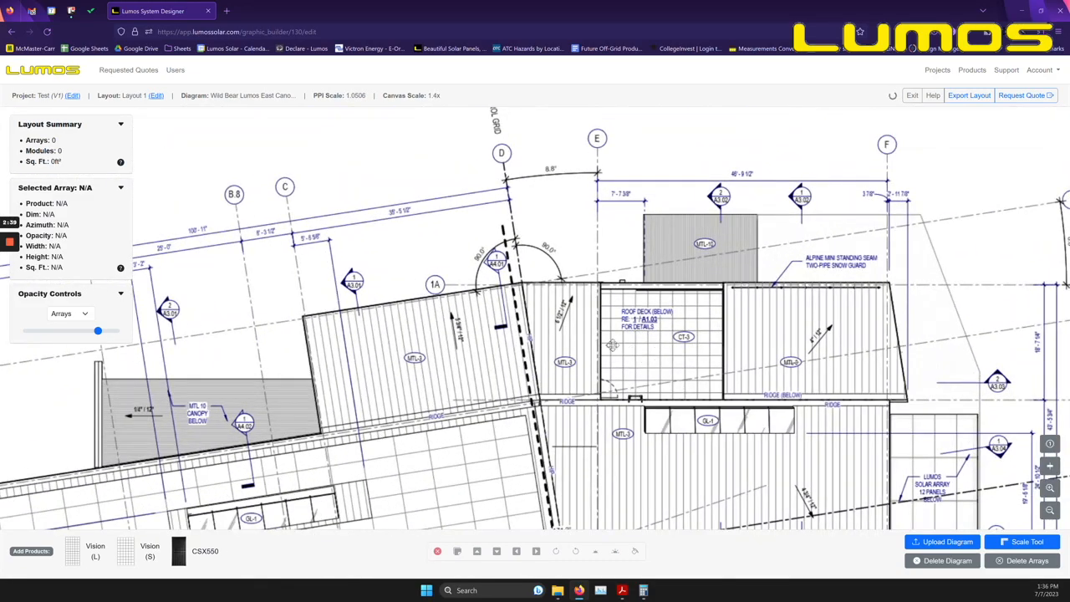
pyautogui.scroll(2, 635, 349)
pyautogui.scroll(2, 635, 349)
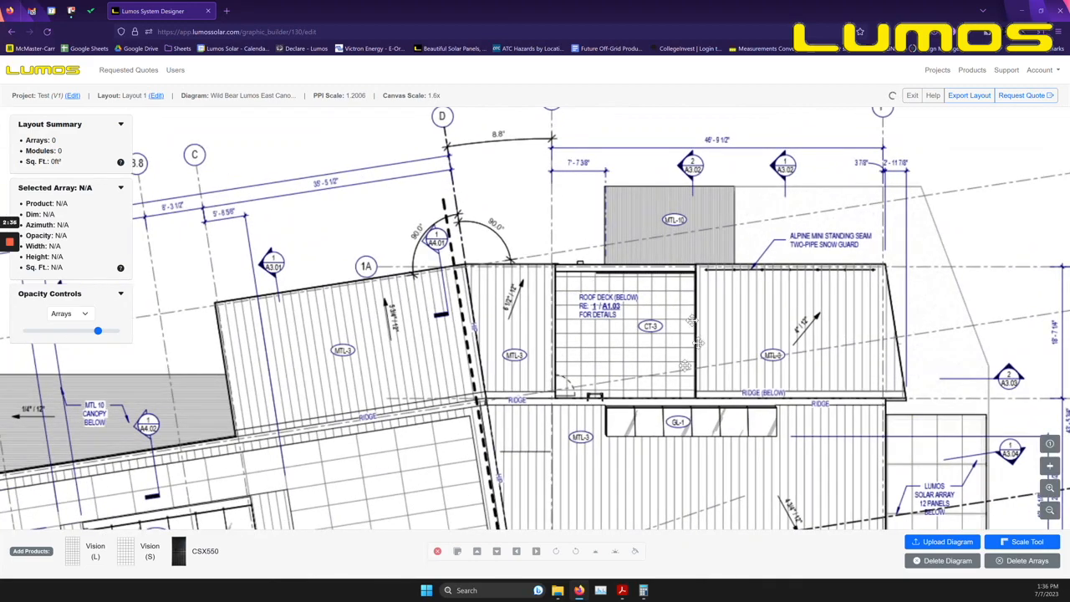
pyautogui.click(151, 552)
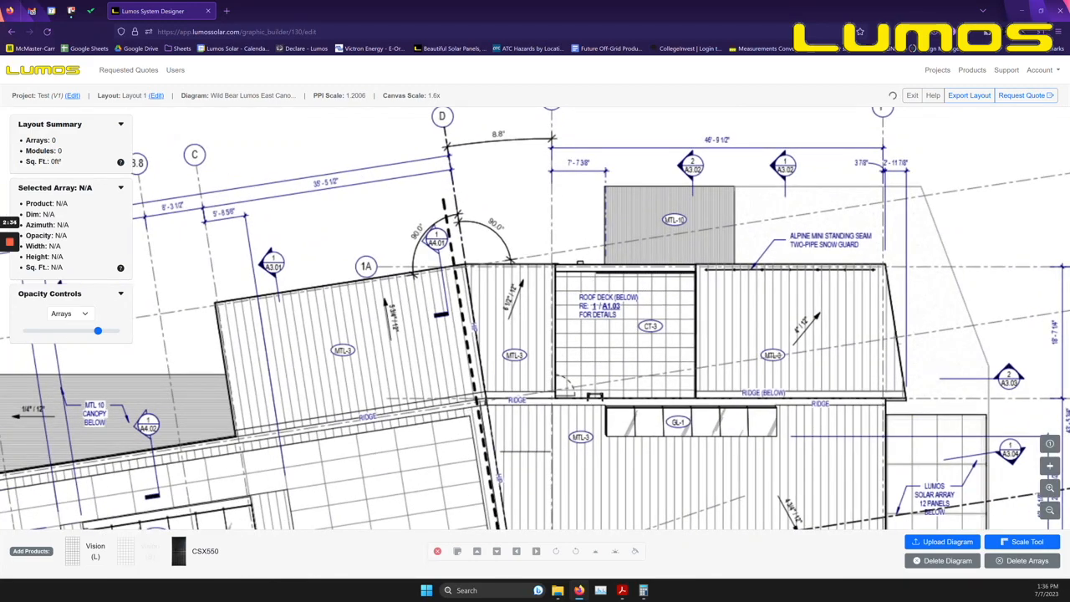
pyautogui.click(604, 284)
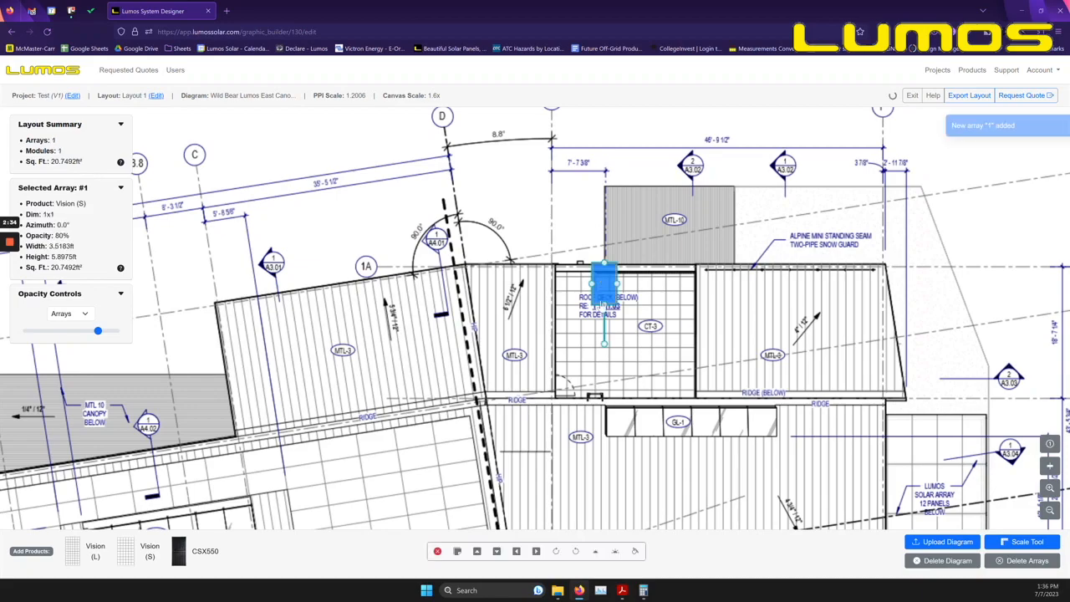
pyautogui.moveTo(604, 343); pyautogui.dragTo(664, 284)
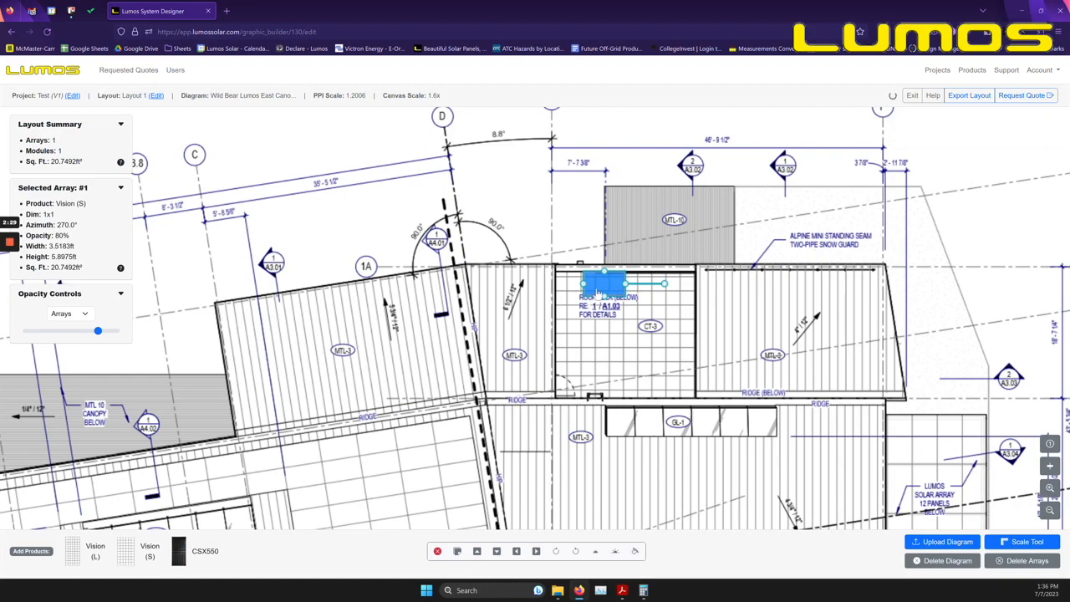
# Expand the Vision (S) array to 4x5 modules and position it over the roof deck
pyautogui.moveTo(627, 283); pyautogui.dragTo(726, 285)
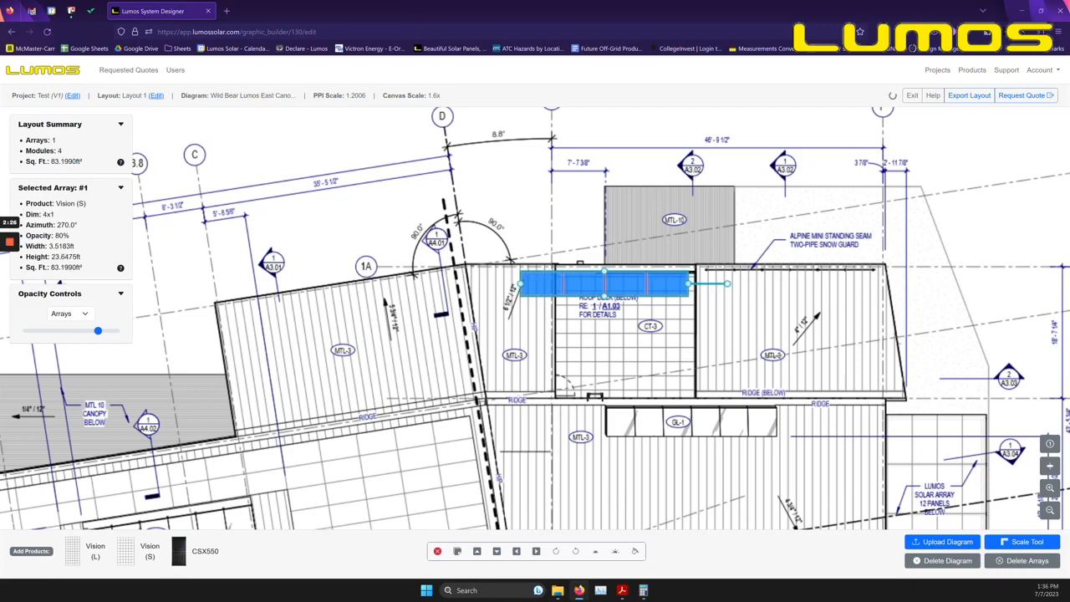
pyautogui.moveTo(630, 290); pyautogui.dragTo(651, 334)
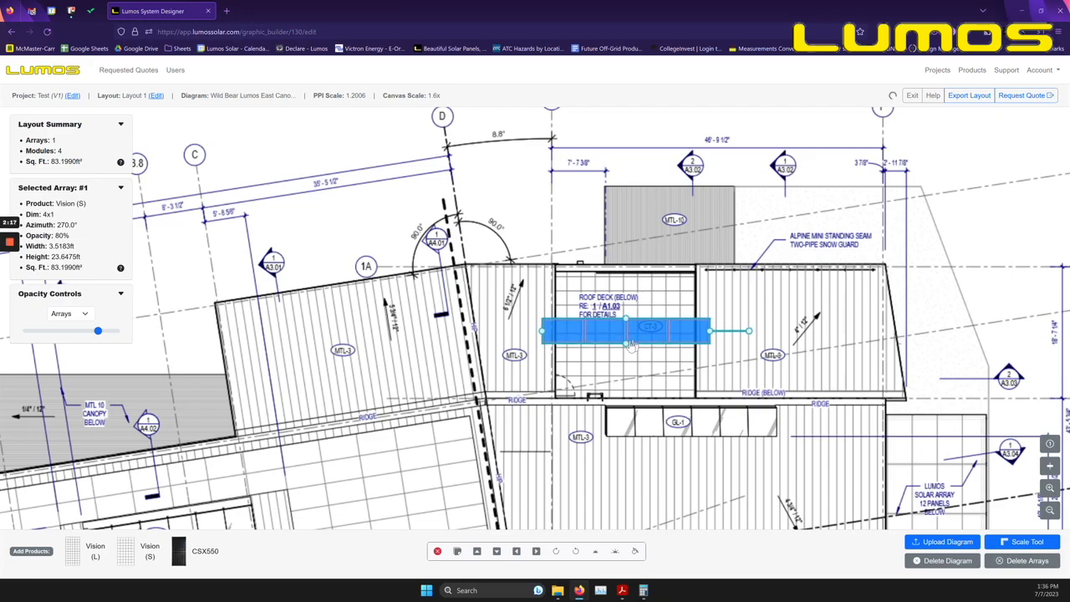
pyautogui.moveTo(625, 343); pyautogui.dragTo(626, 393)
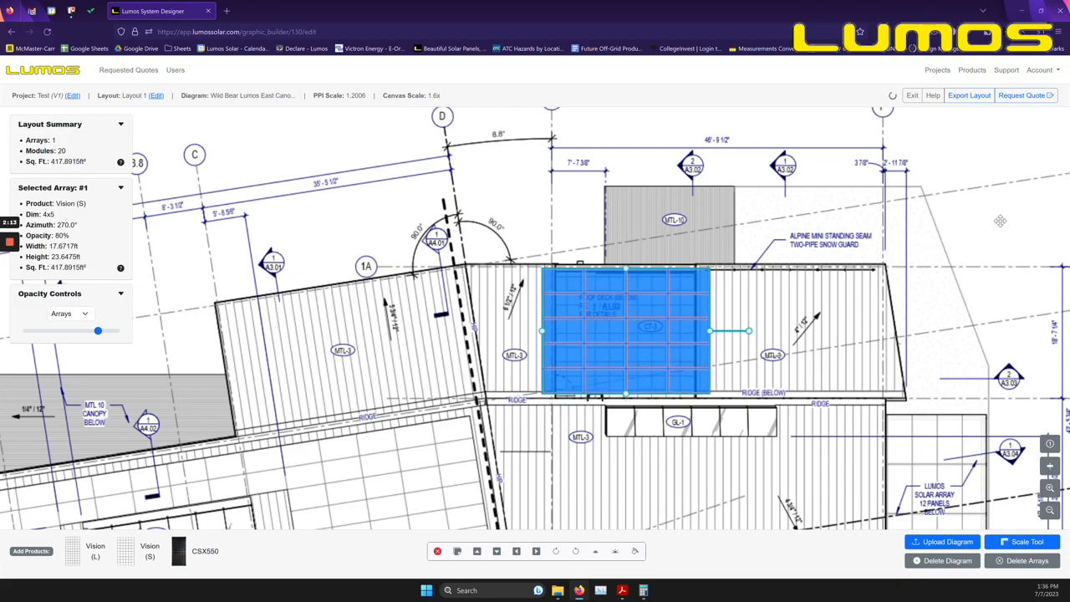
pyautogui.click(880, 315)
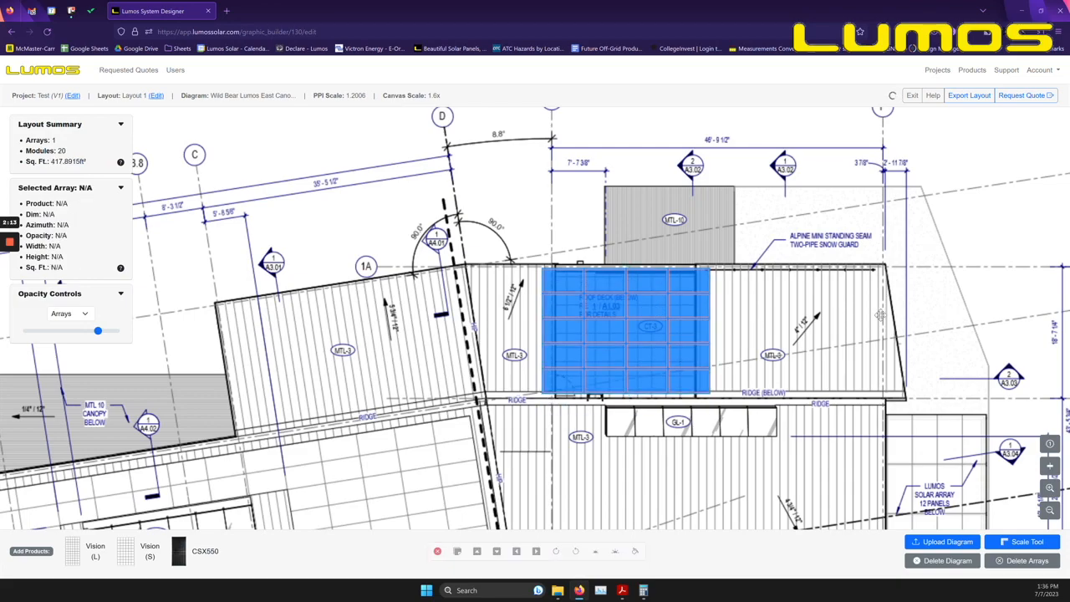
pyautogui.click(587, 338)
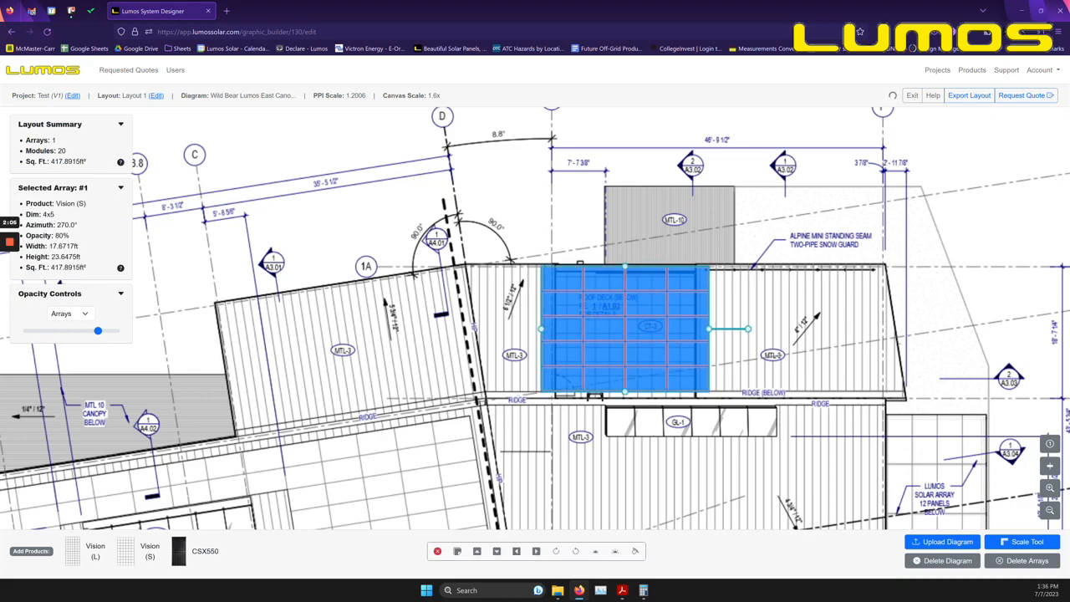
pyautogui.click(957, 227)
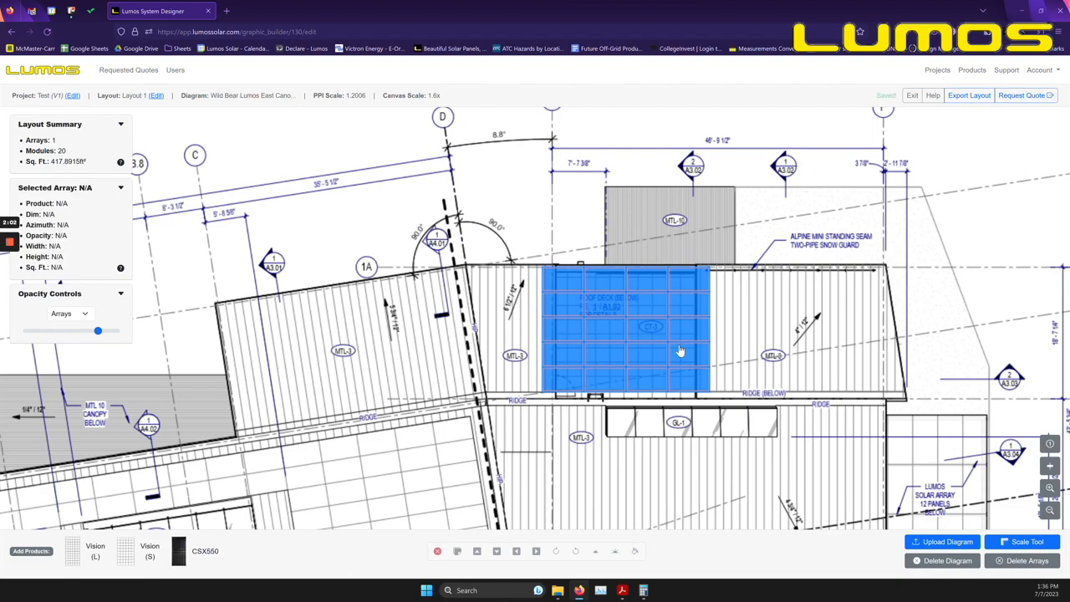
pyautogui.scroll(-2, 680, 351)
pyautogui.click(616, 311)
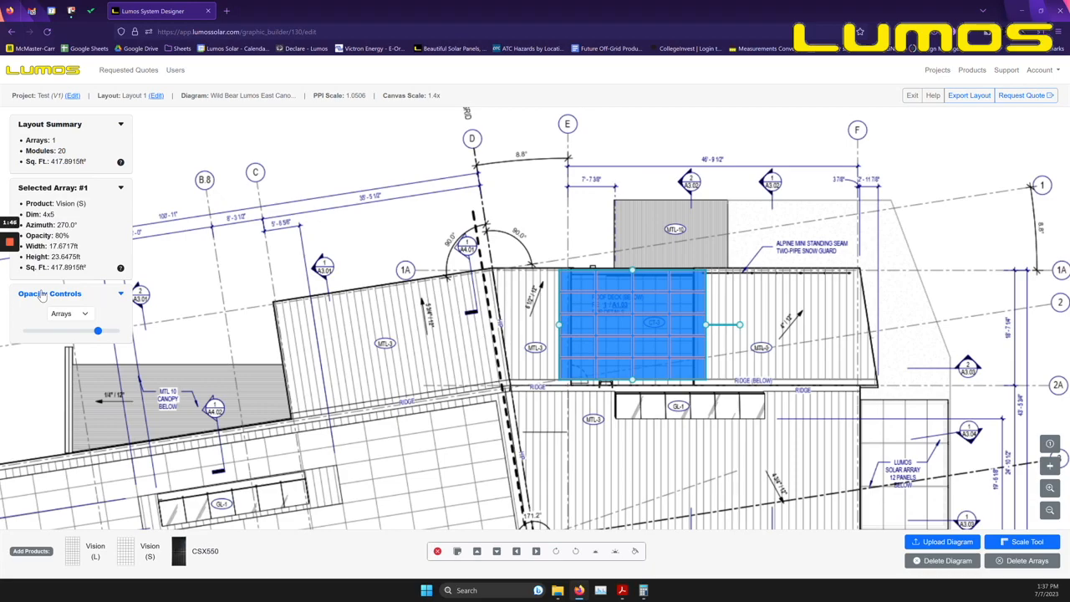
pyautogui.click(756, 138)
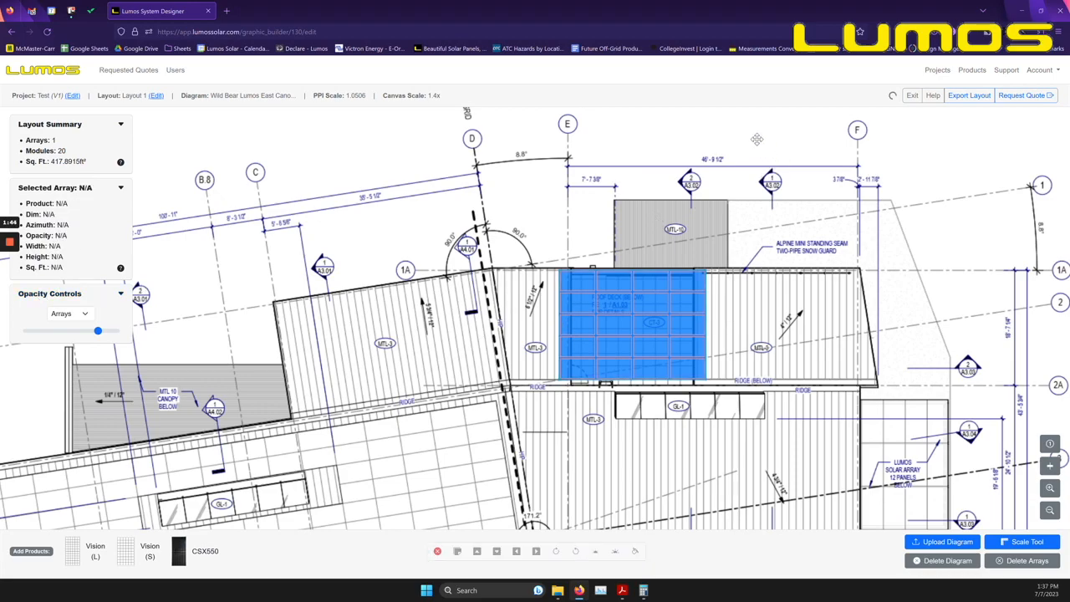
# Place a Vision (L) module on the MTL-3 metal roof section to the left of grid line D
pyautogui.scroll(-6, 757, 139)
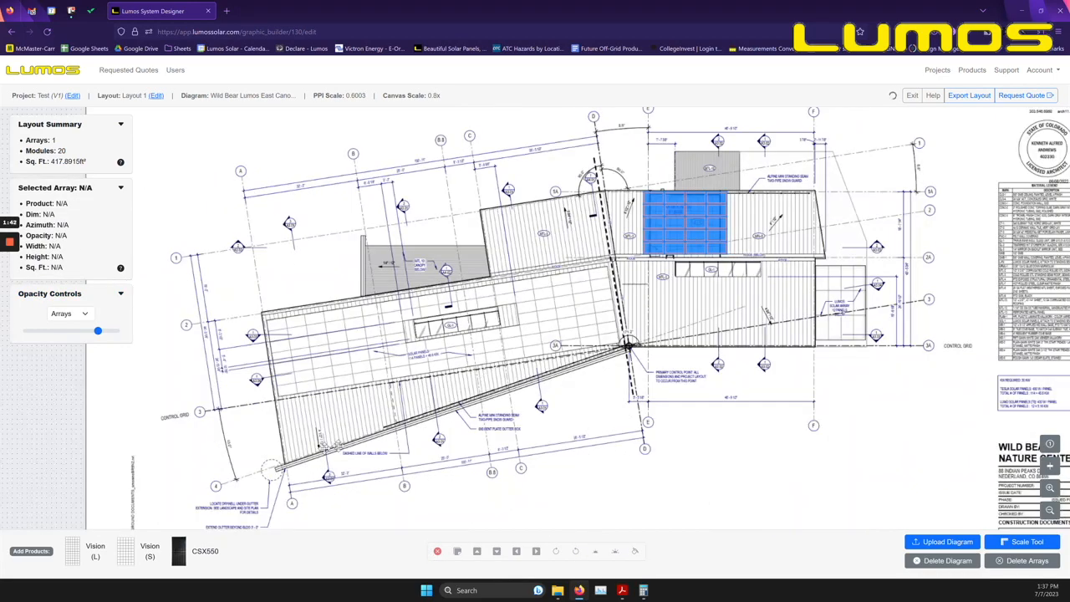
pyautogui.click(77, 558)
pyautogui.moveTo(77, 559); pyautogui.dragTo(519, 243)
pyautogui.scroll(4, 519, 245)
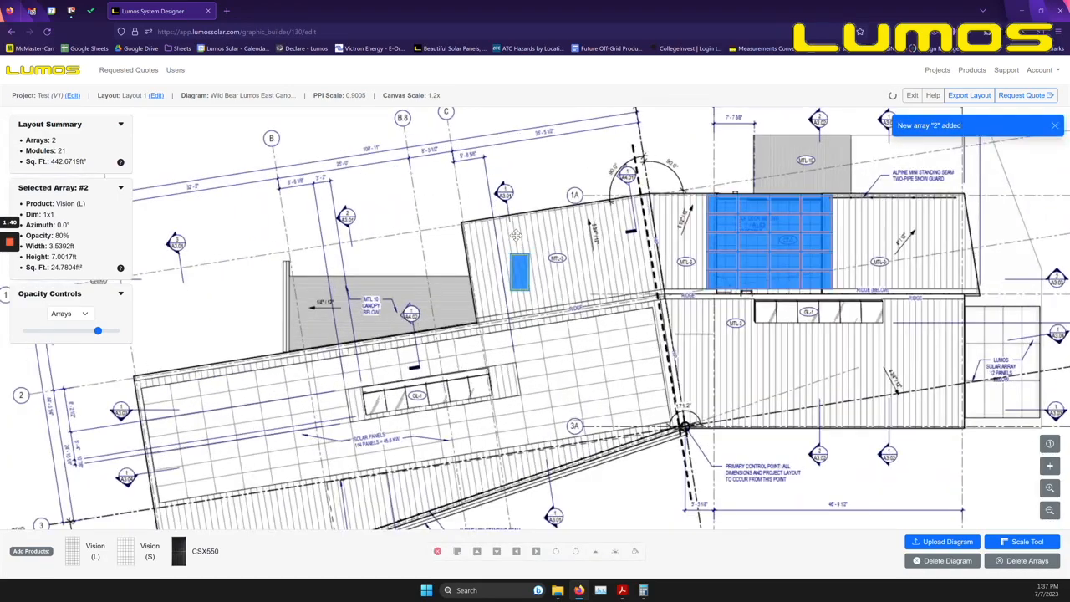
# Align the Vision (L) array with the angled solar panel roof at azimuth 80.8° and expand it to 14x6 modules covering that roof
pyautogui.moveTo(524, 285); pyautogui.dragTo(647, 344)
pyautogui.moveTo(644, 384); pyautogui.dragTo(681, 316)
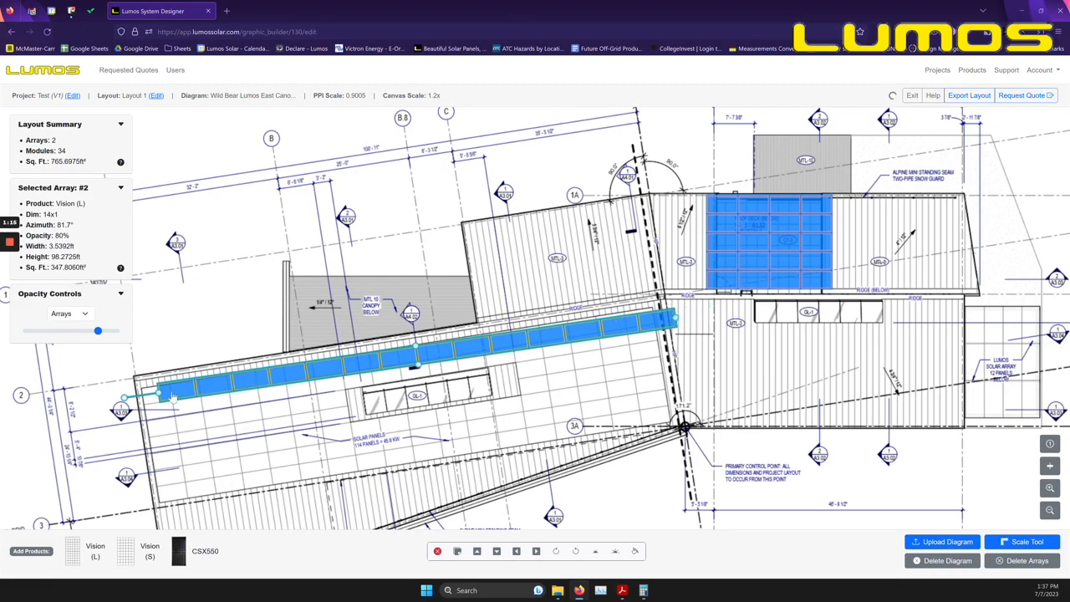
pyautogui.moveTo(124, 397); pyautogui.dragTo(125, 403)
pyautogui.moveTo(416, 360)
pyautogui.mouseDown()
pyautogui.moveTo(409, 409)
pyautogui.moveTo(402, 348)
pyautogui.mouseUp()
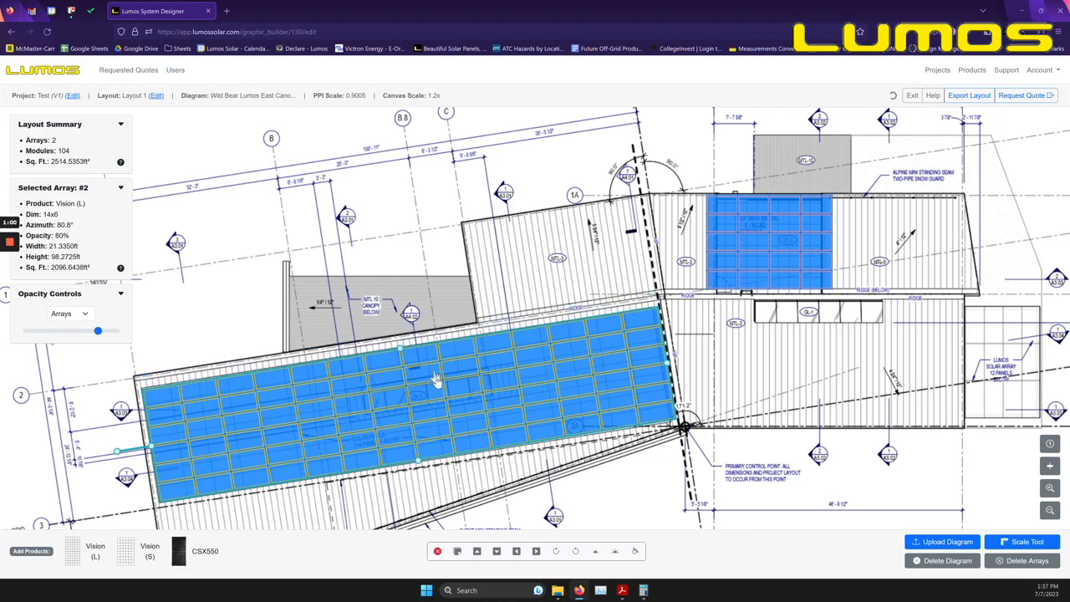
# Review the properties of the Vision (S) and Vision (L) arrays in turn, and inspect the whole roof plan with nothing selected
pyautogui.click(739, 260)
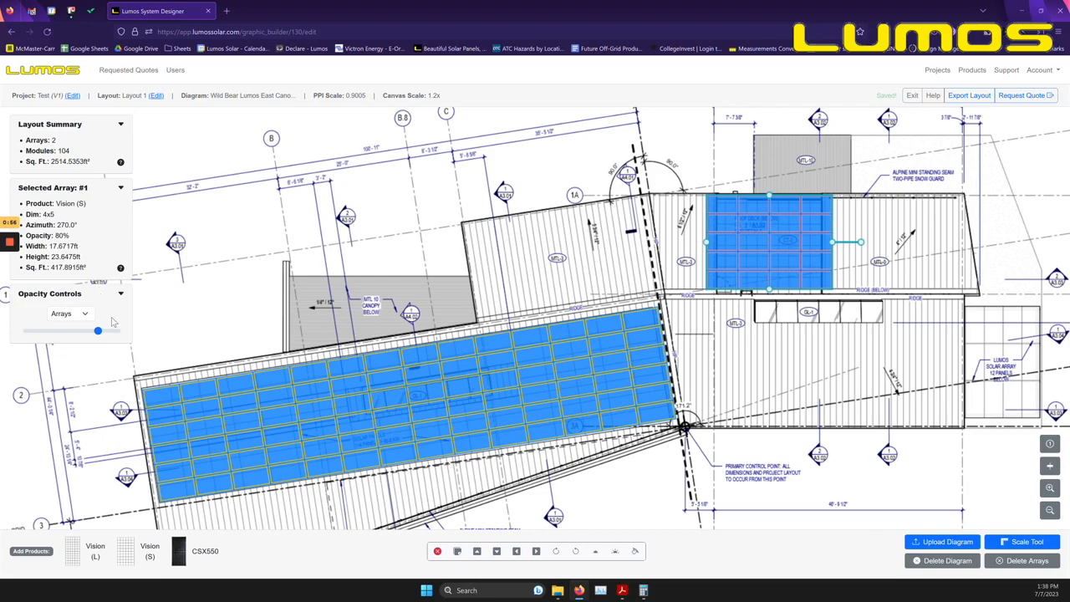
pyautogui.click(227, 390)
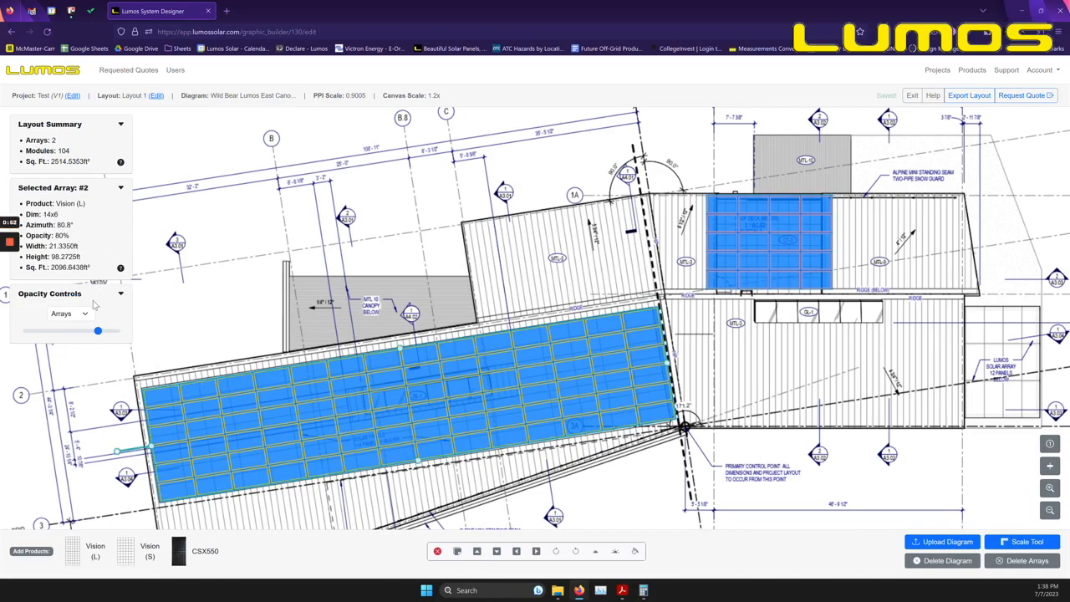
pyautogui.click(683, 228)
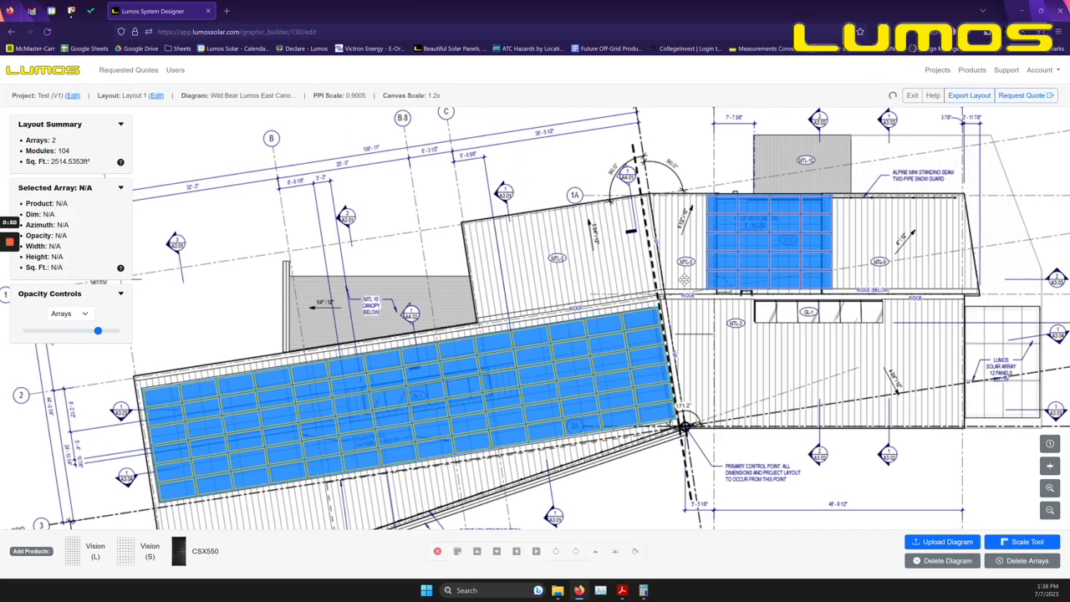
pyautogui.scroll(-6, 683, 227)
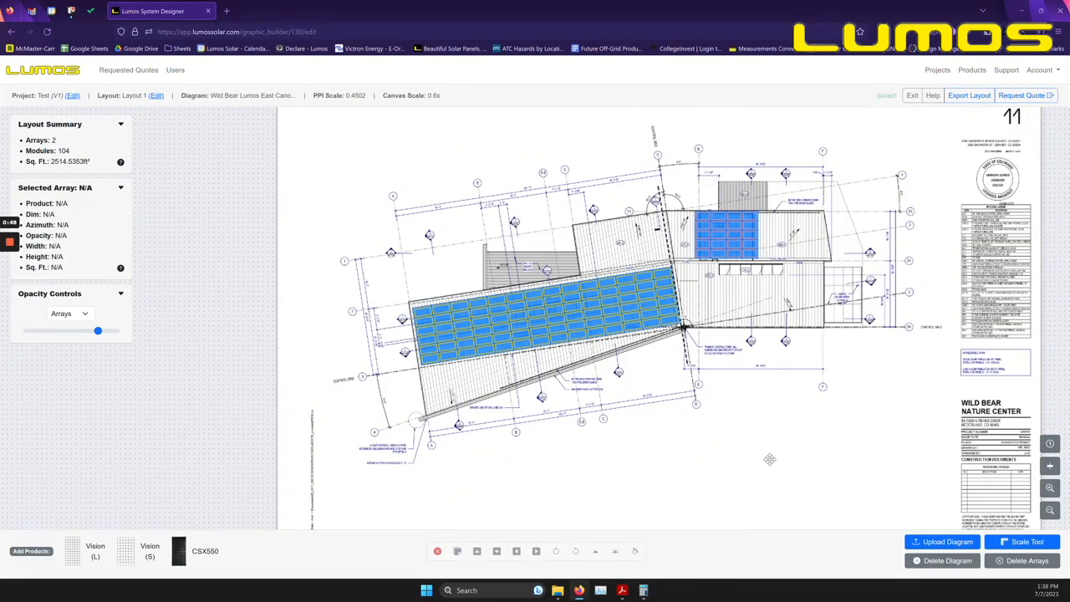
pyautogui.moveTo(770, 460); pyautogui.dragTo(729, 481)
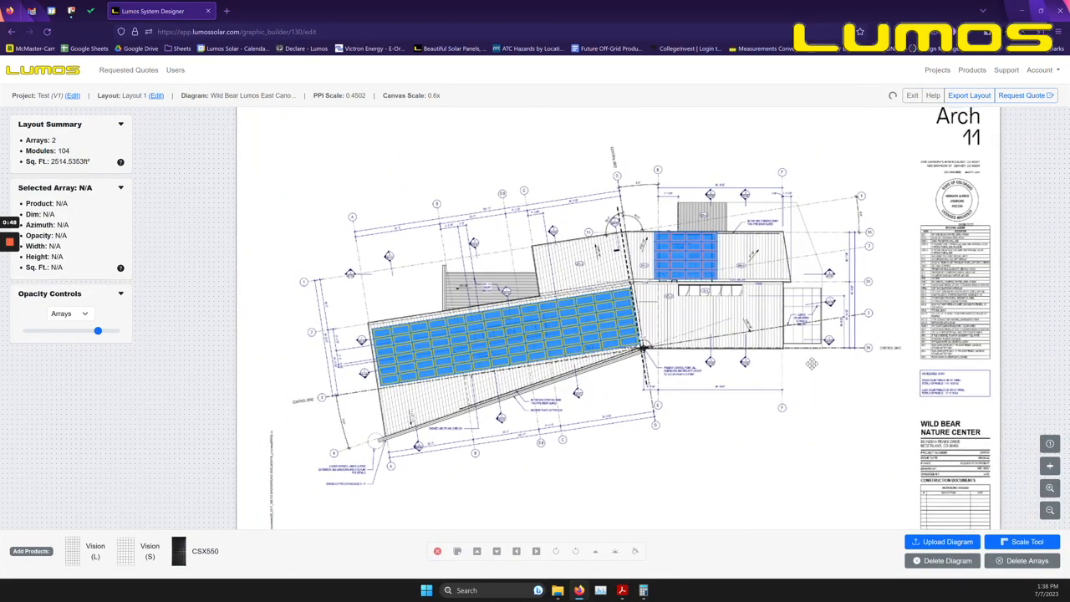
# Open the quote request summary for the Test project, and return to the projects list without submitting the request
pyautogui.click(1025, 104)
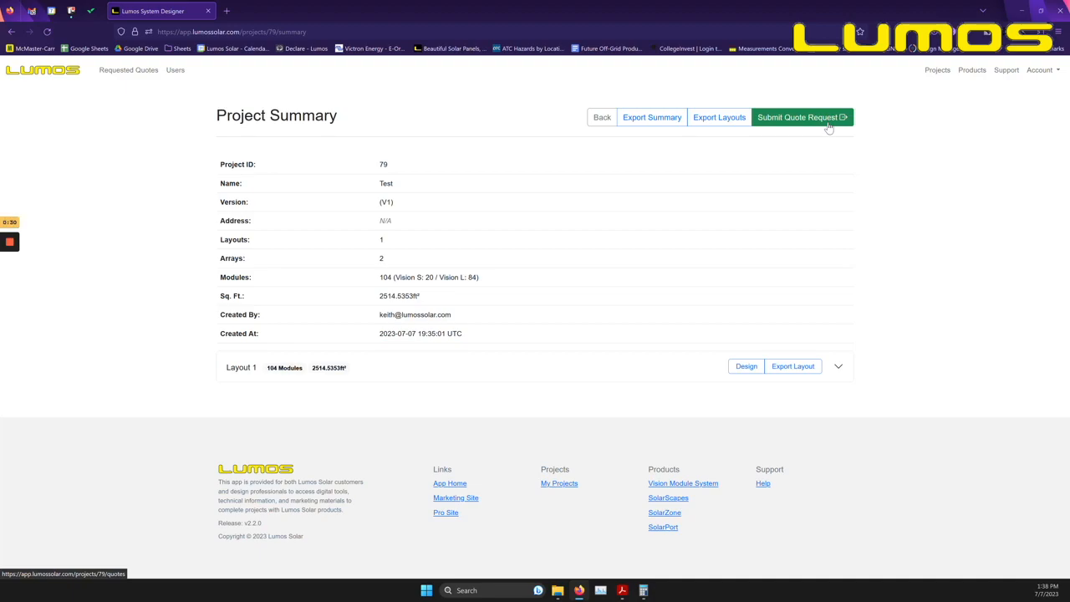
pyautogui.click(938, 70)
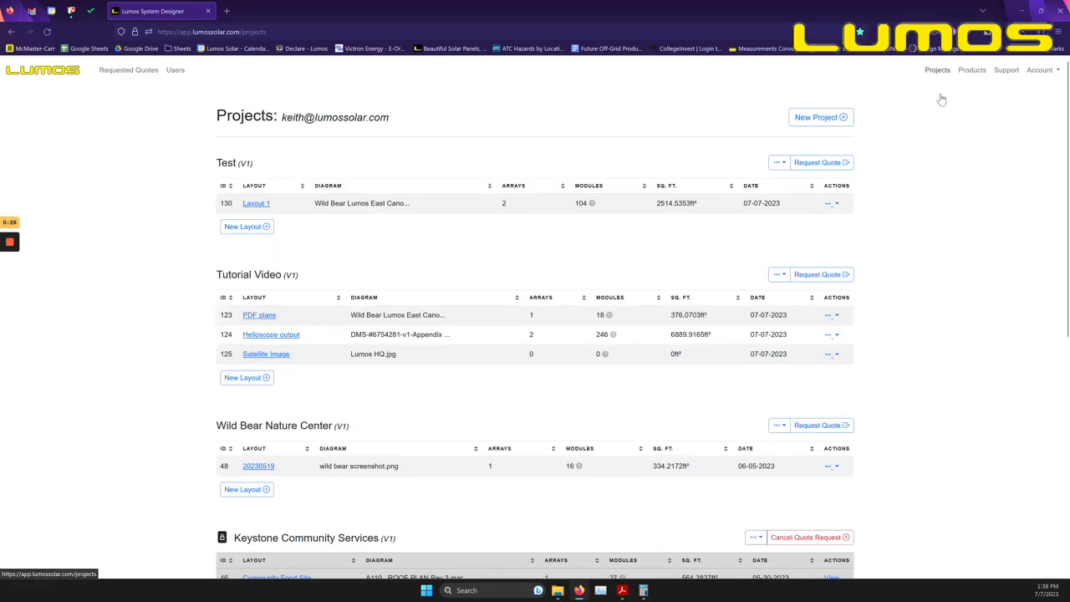